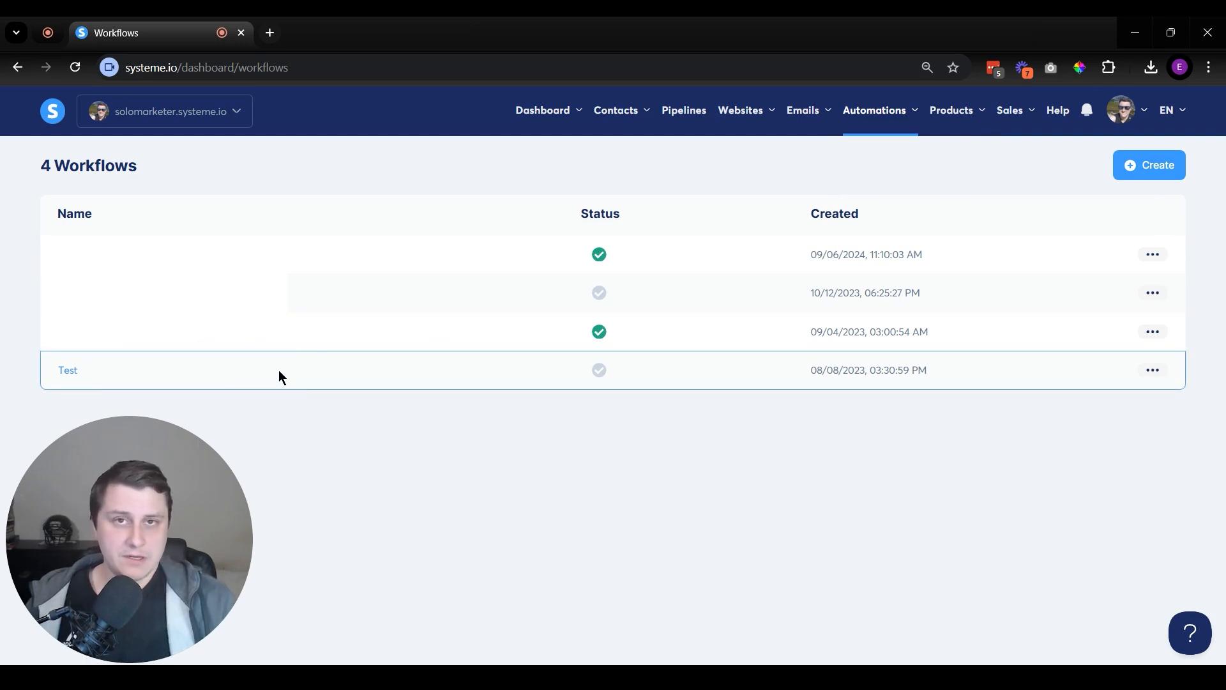
- Open the Test workflow and create an Enrolled in course trigger for the course The One Hour Lead Funnel
click(72, 374)
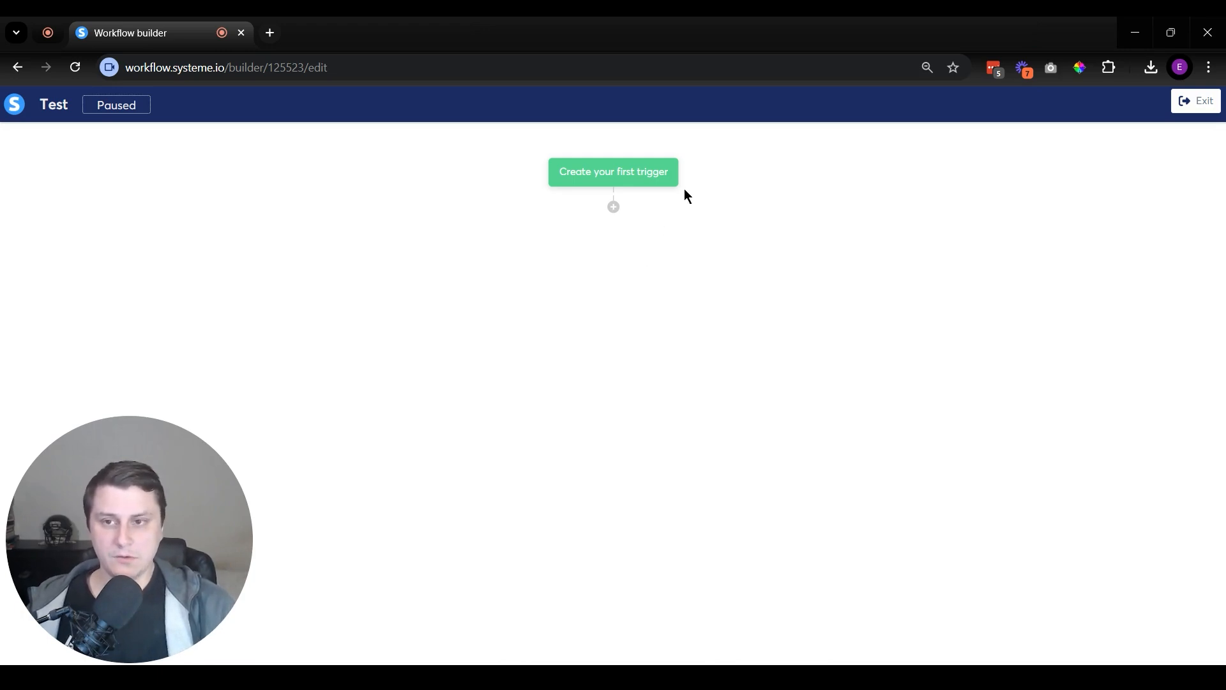
click(640, 181)
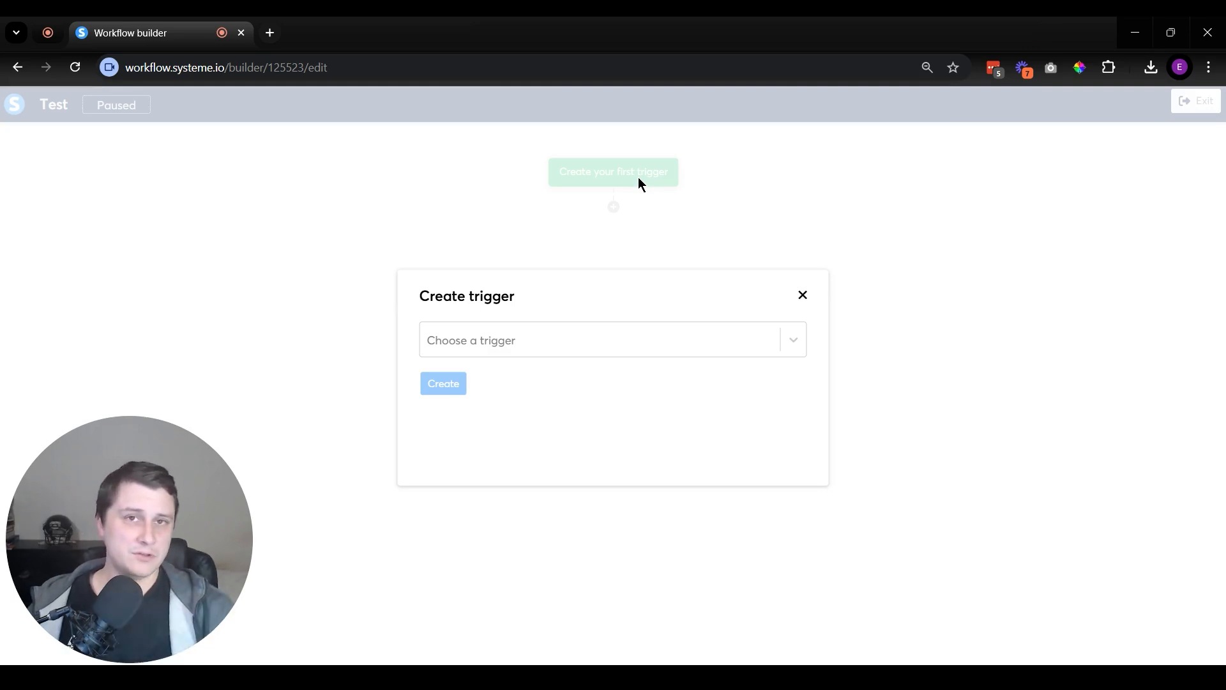
click(584, 345)
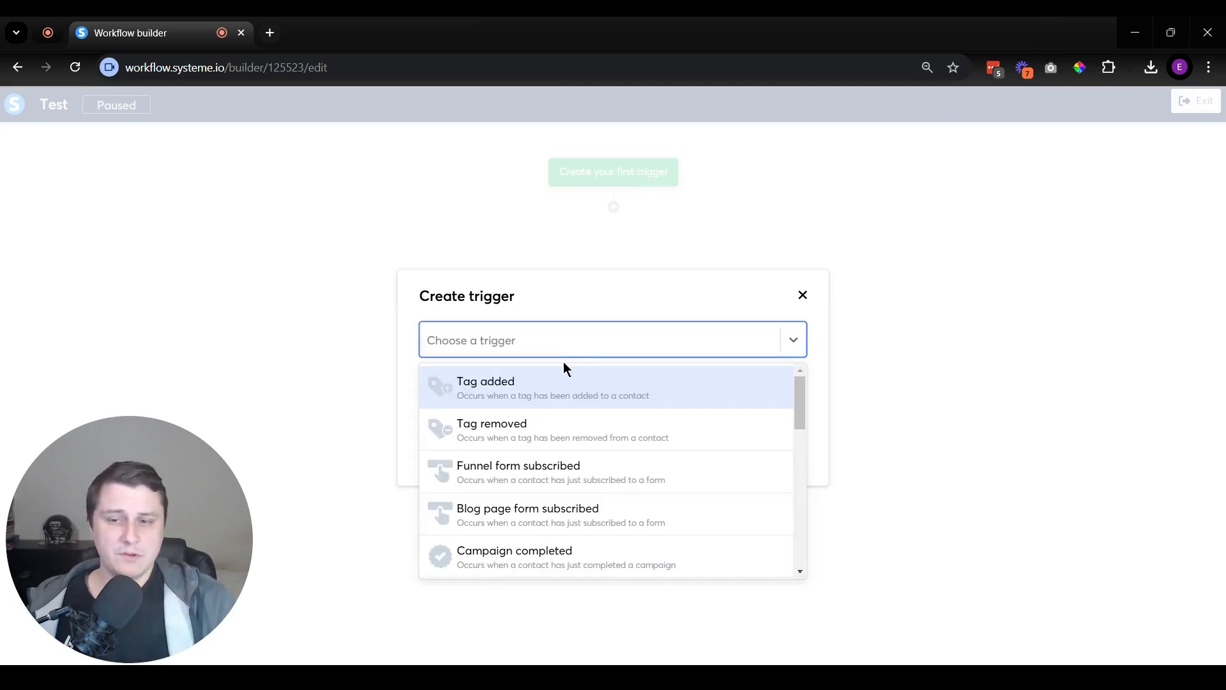
scroll(611, 436, down, 3)
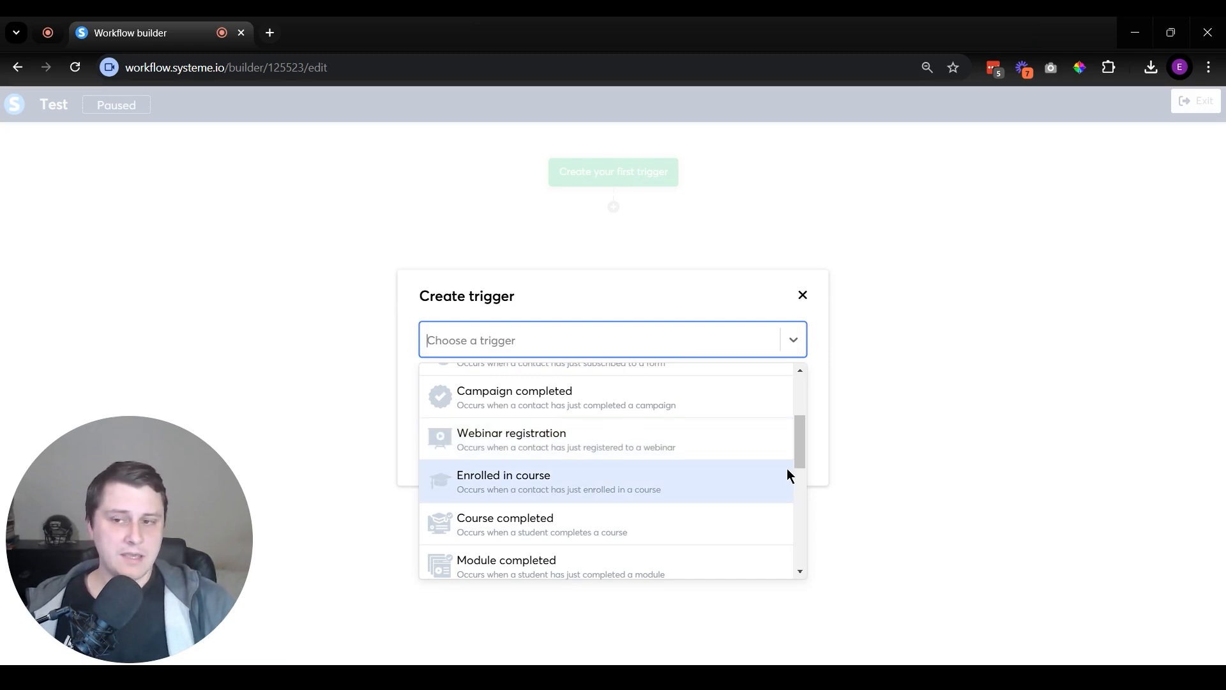
click(579, 494)
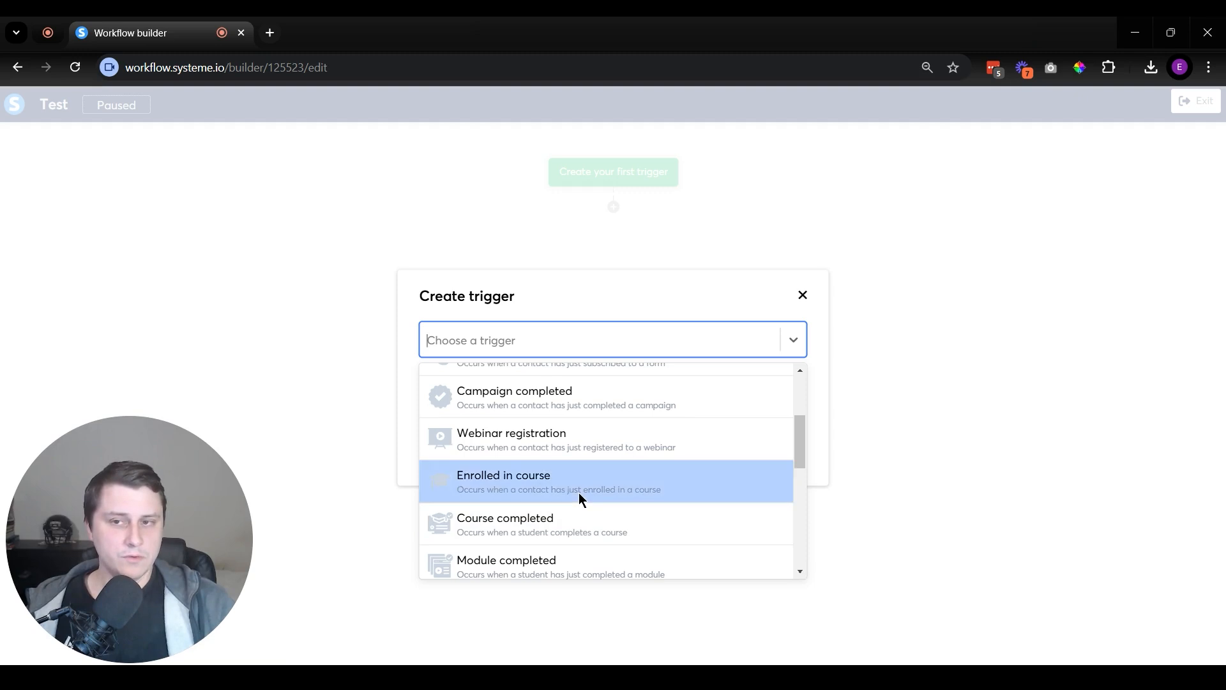
click(532, 383)
scroll(572, 455, down, 10)
scroll(571, 451, up, 2)
click(575, 466)
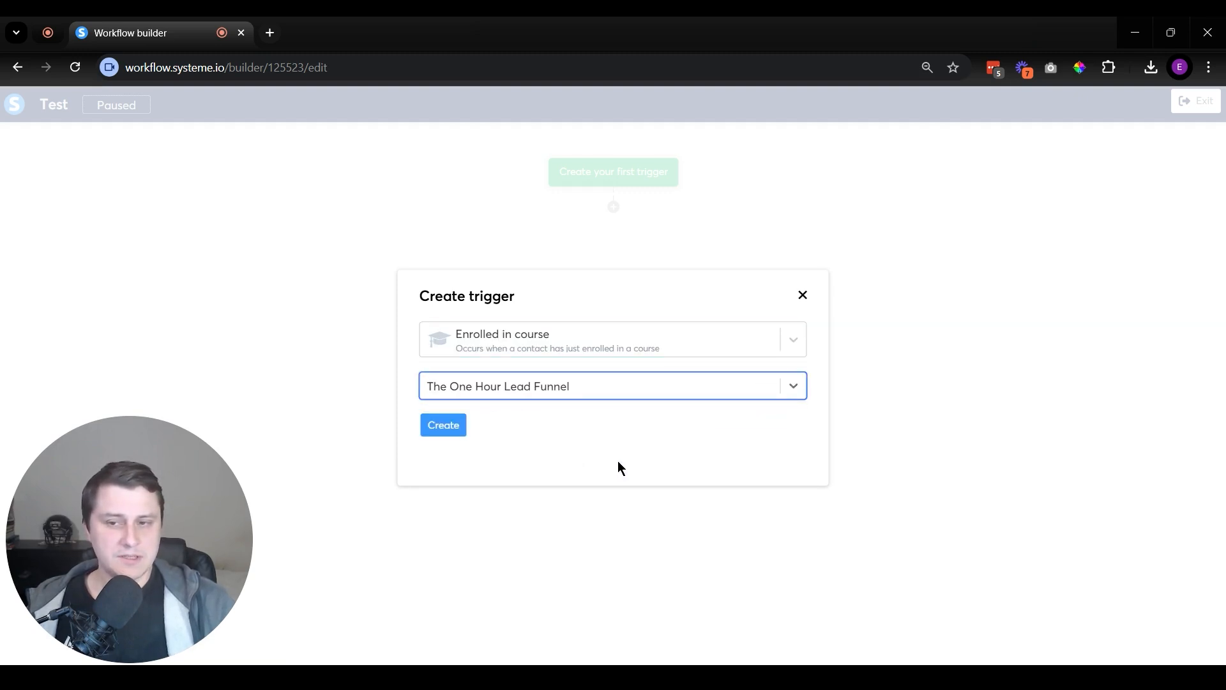
click(454, 428)
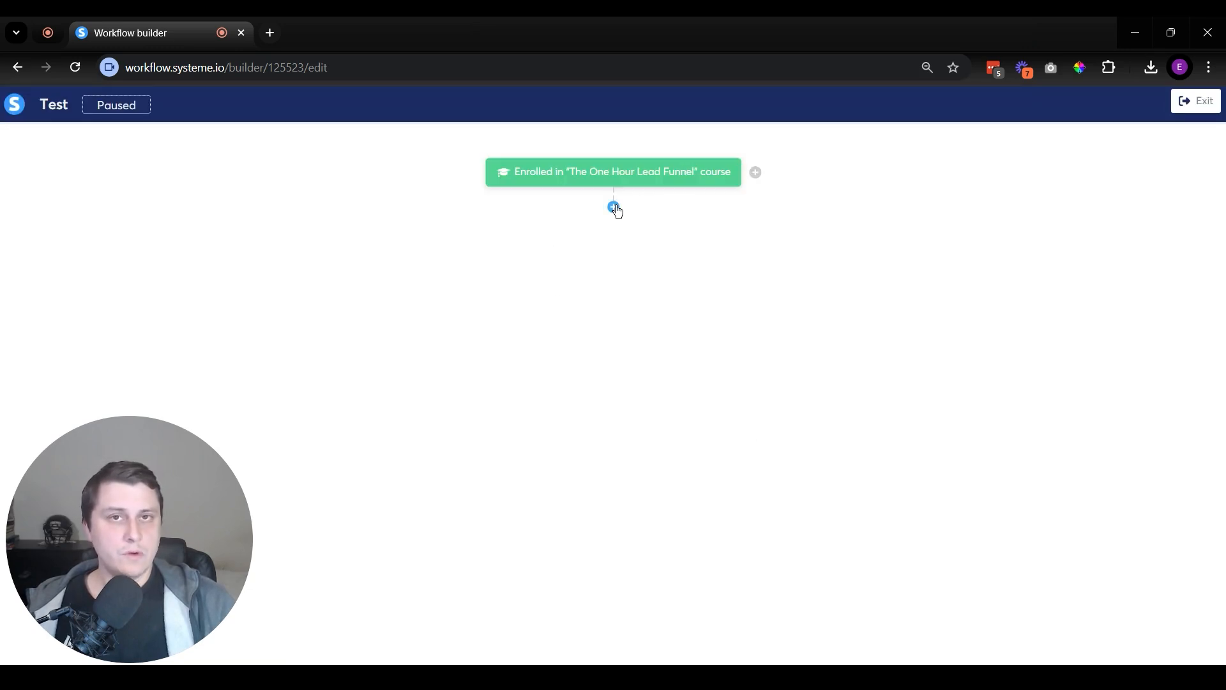
- Add a 30-day delay below the course enrolment trigger
click(615, 205)
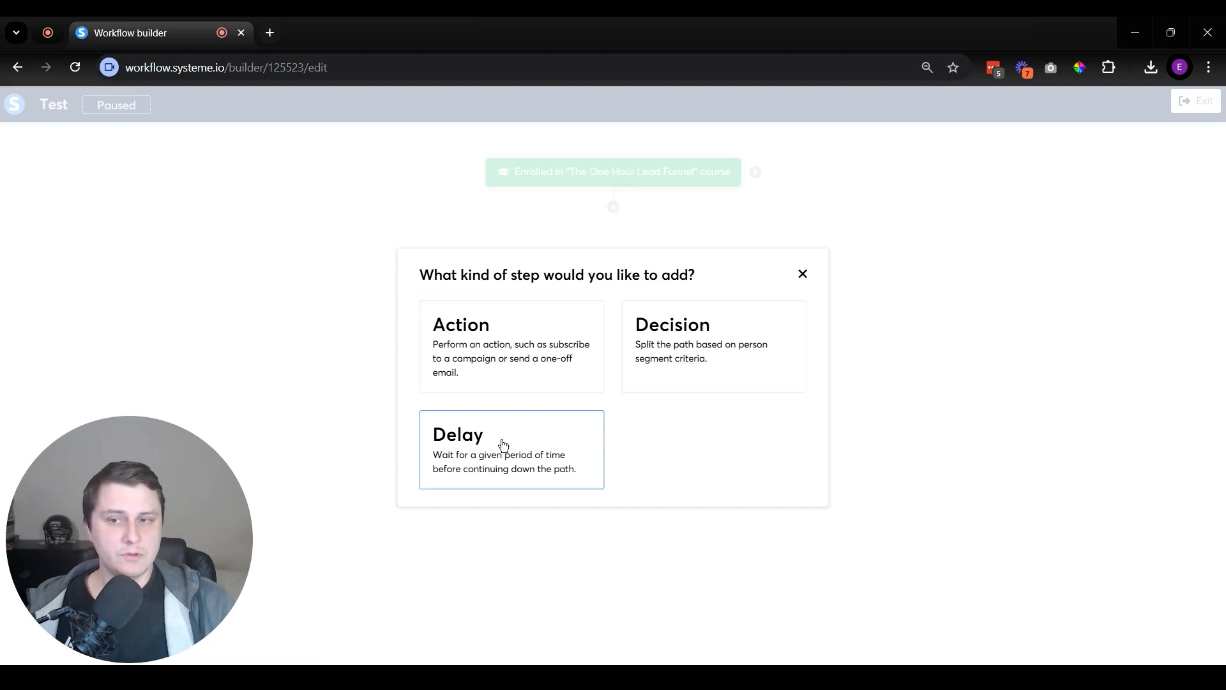
click(519, 470)
click(499, 359)
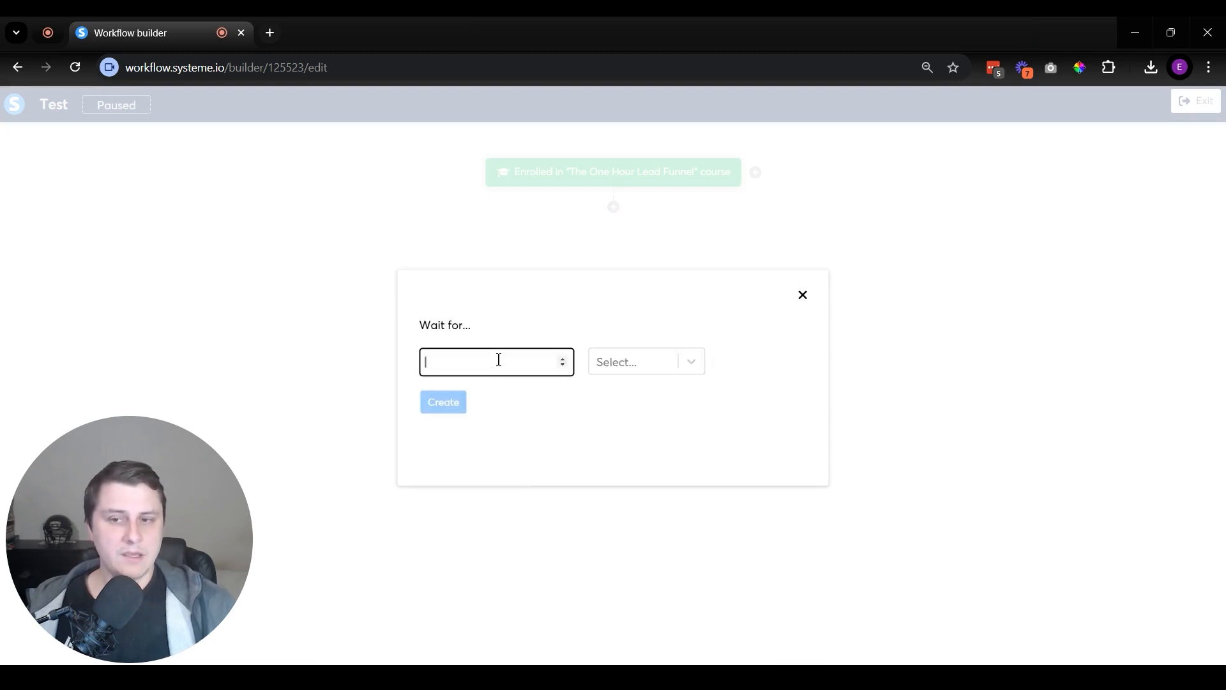
text(30)
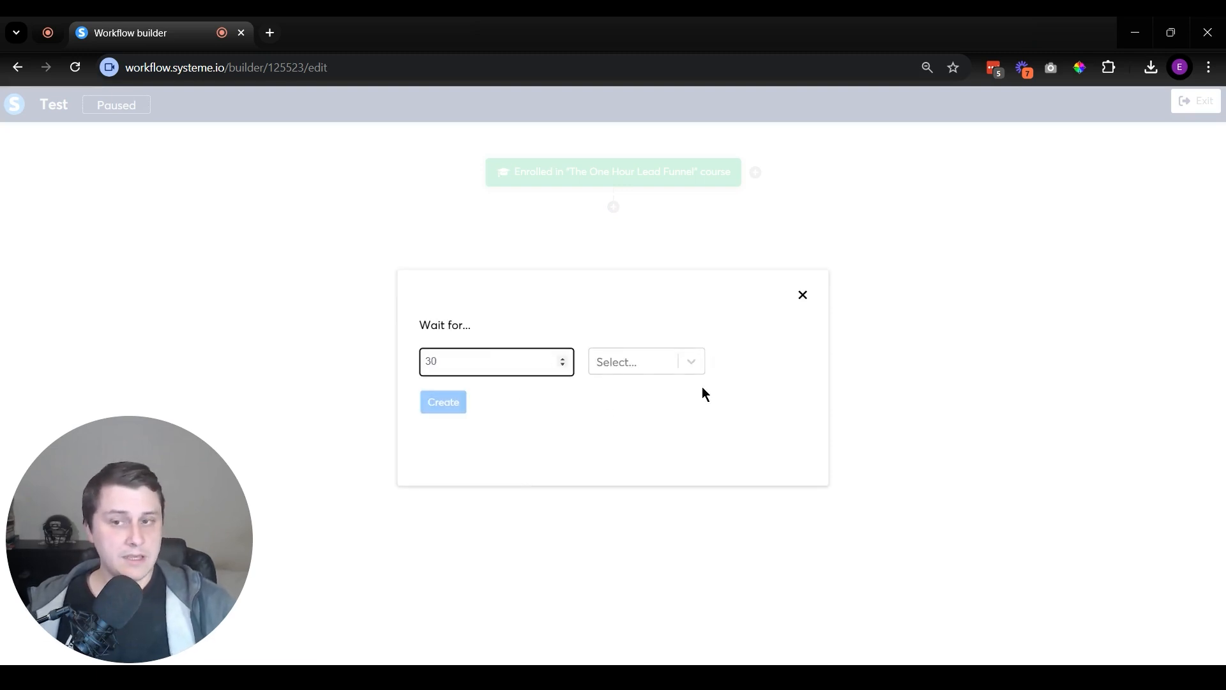
click(653, 366)
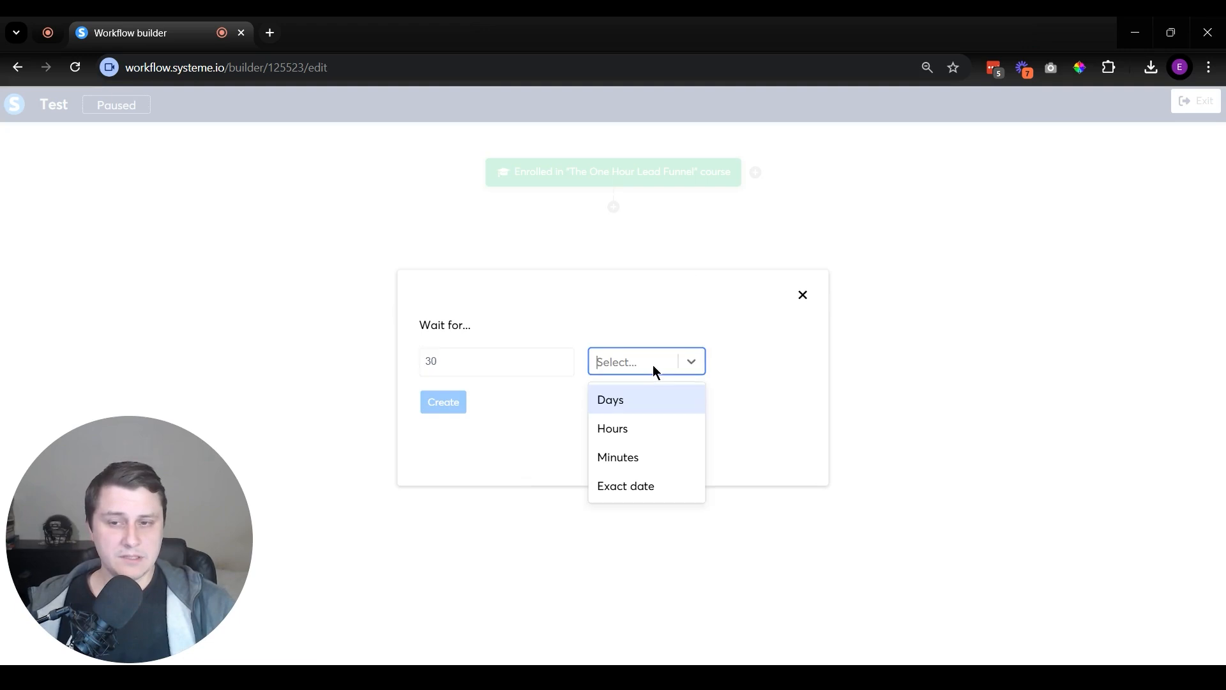
click(638, 400)
click(447, 403)
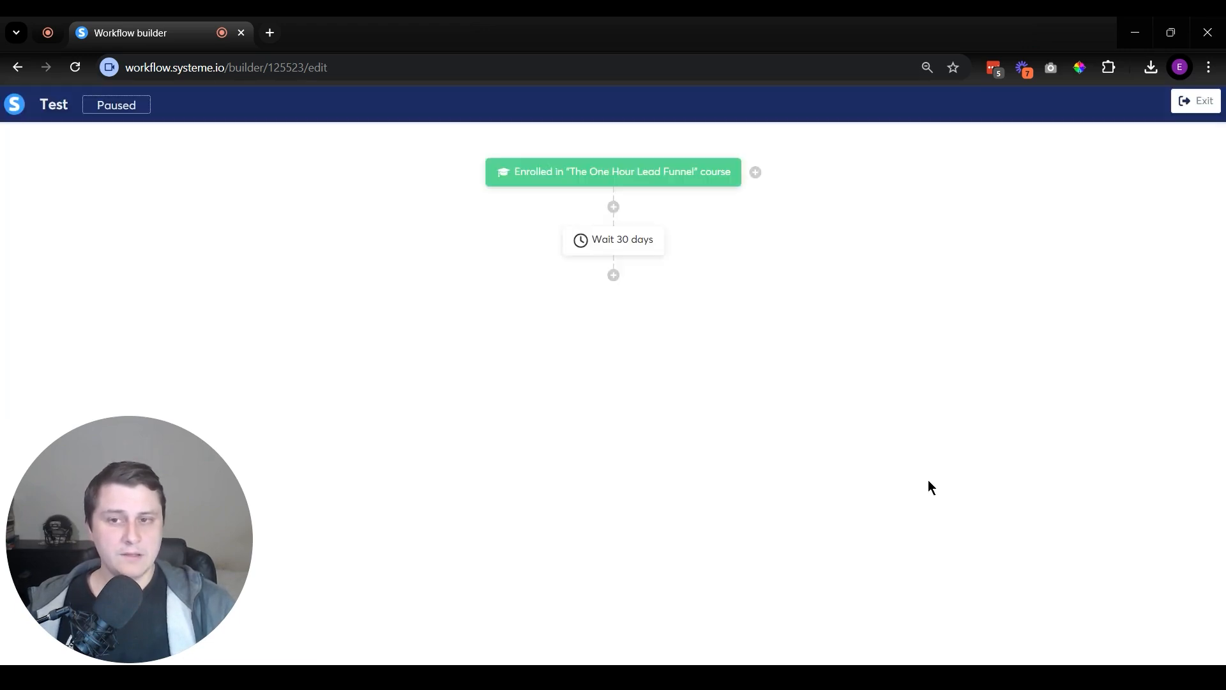
- Try to switch the delay to an exact date, picking January 1, 2025
click(623, 252)
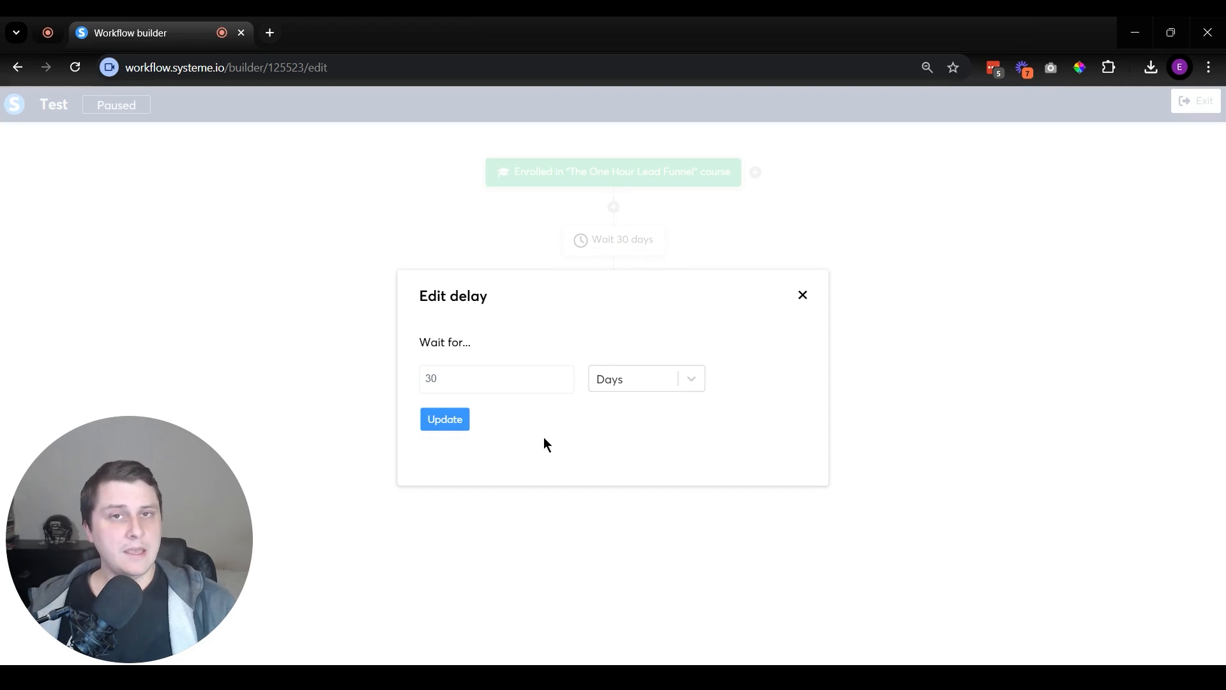
click(631, 390)
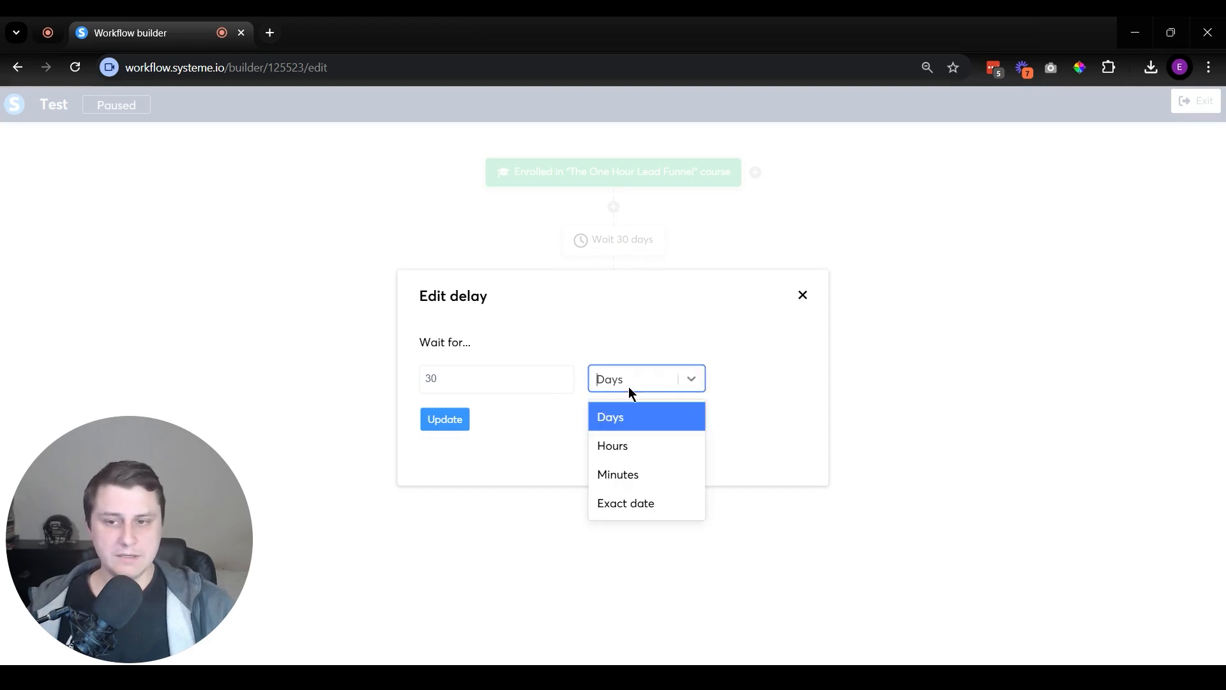
click(622, 504)
click(551, 384)
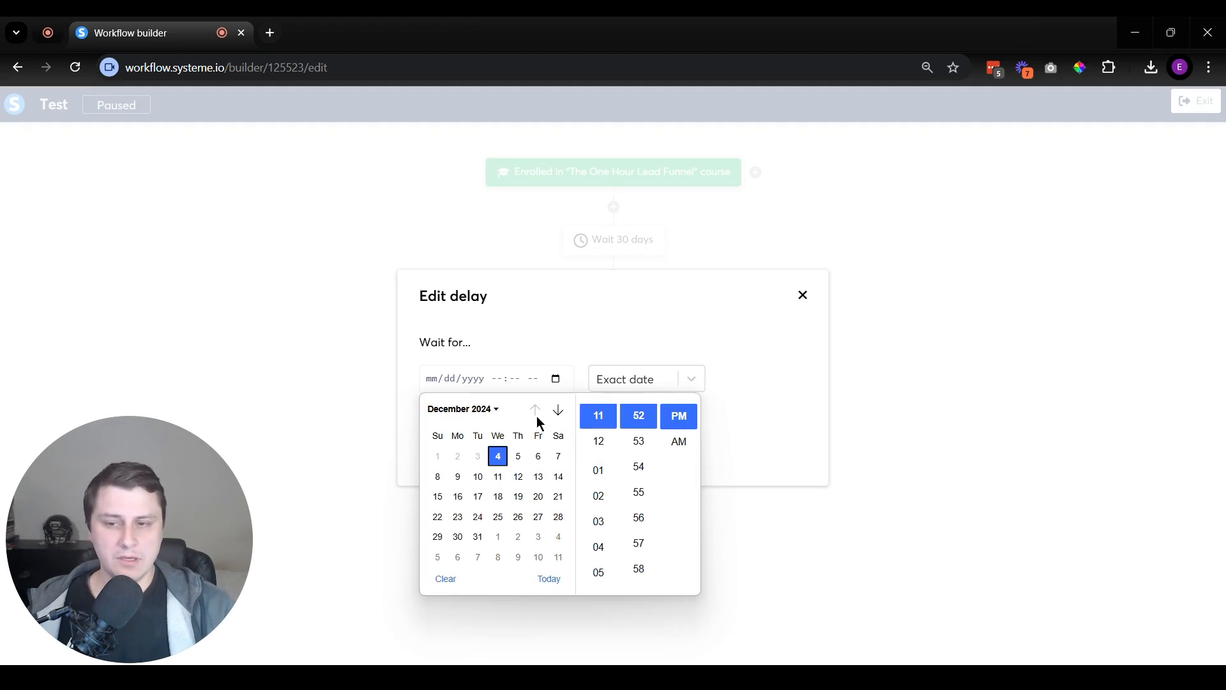
click(558, 410)
click(497, 456)
- Try to set the delay's exact time to 11:59 PM
scroll(646, 508, up, 10)
scroll(604, 543, down, 10)
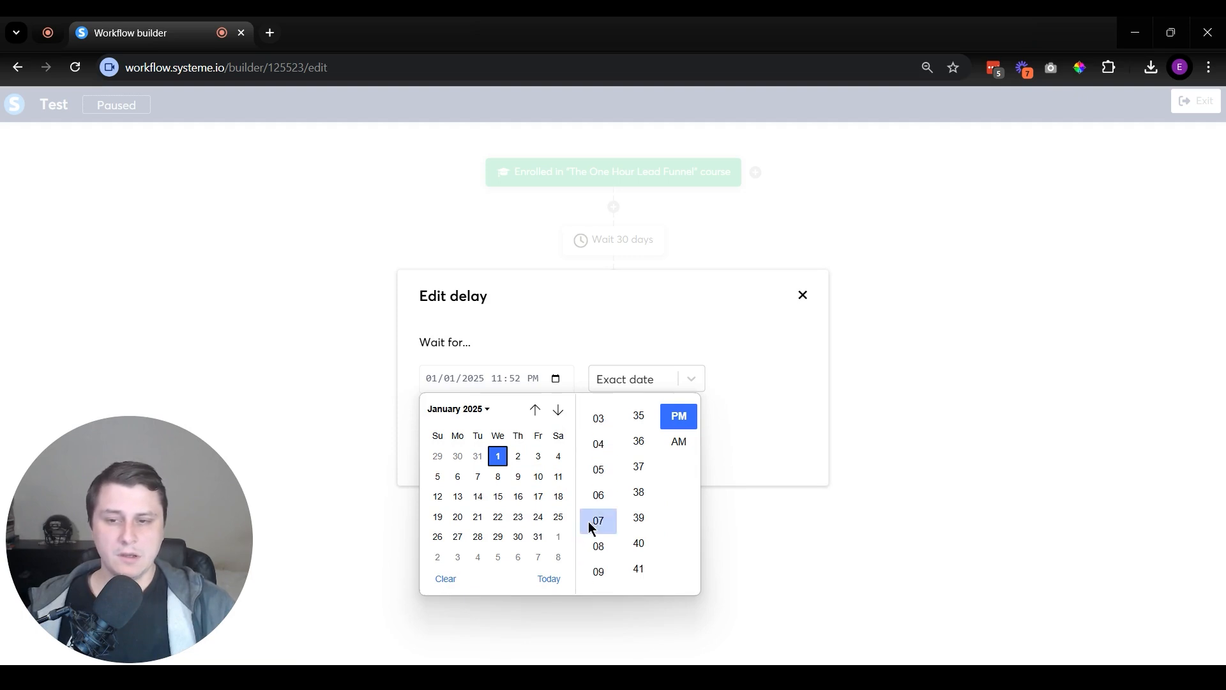
scroll(605, 531, down, 2)
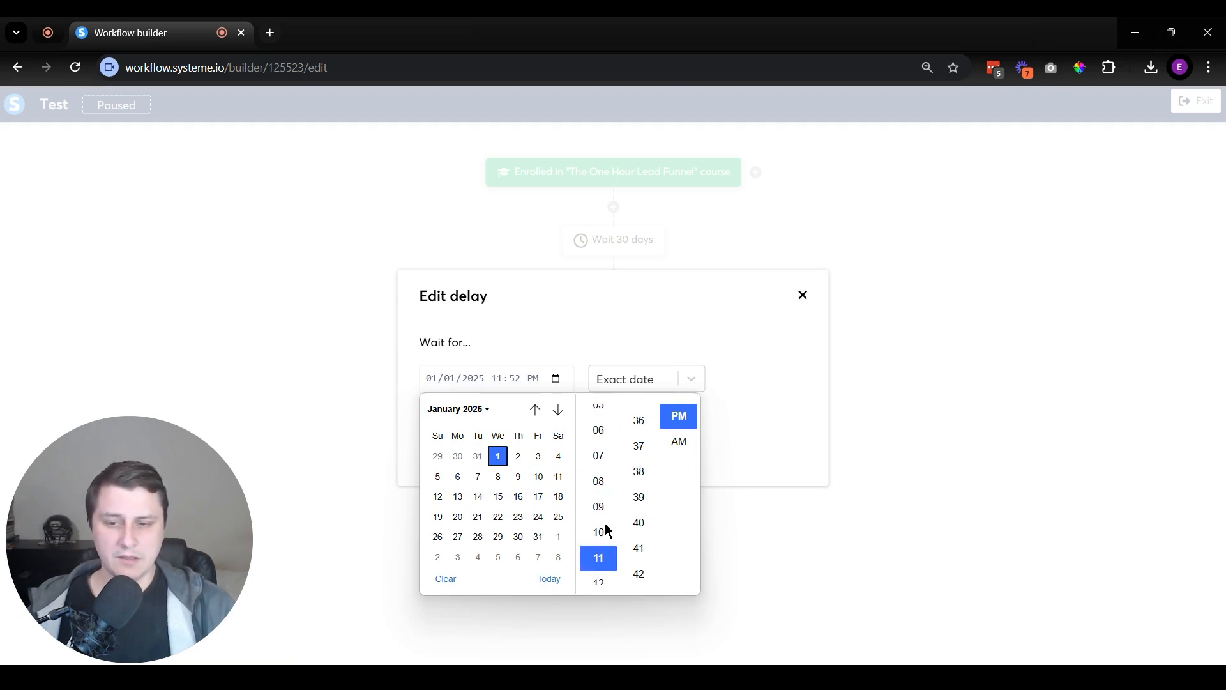
click(606, 567)
scroll(641, 529, down, 8)
click(641, 529)
click(681, 423)
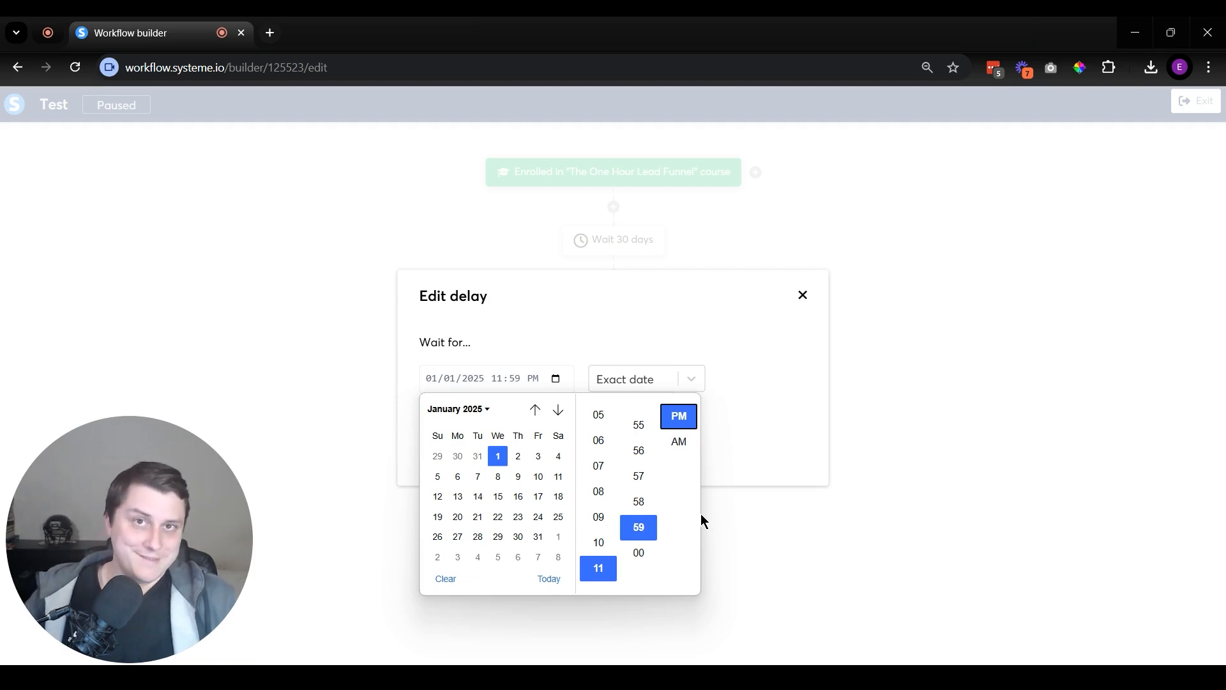
click(754, 441)
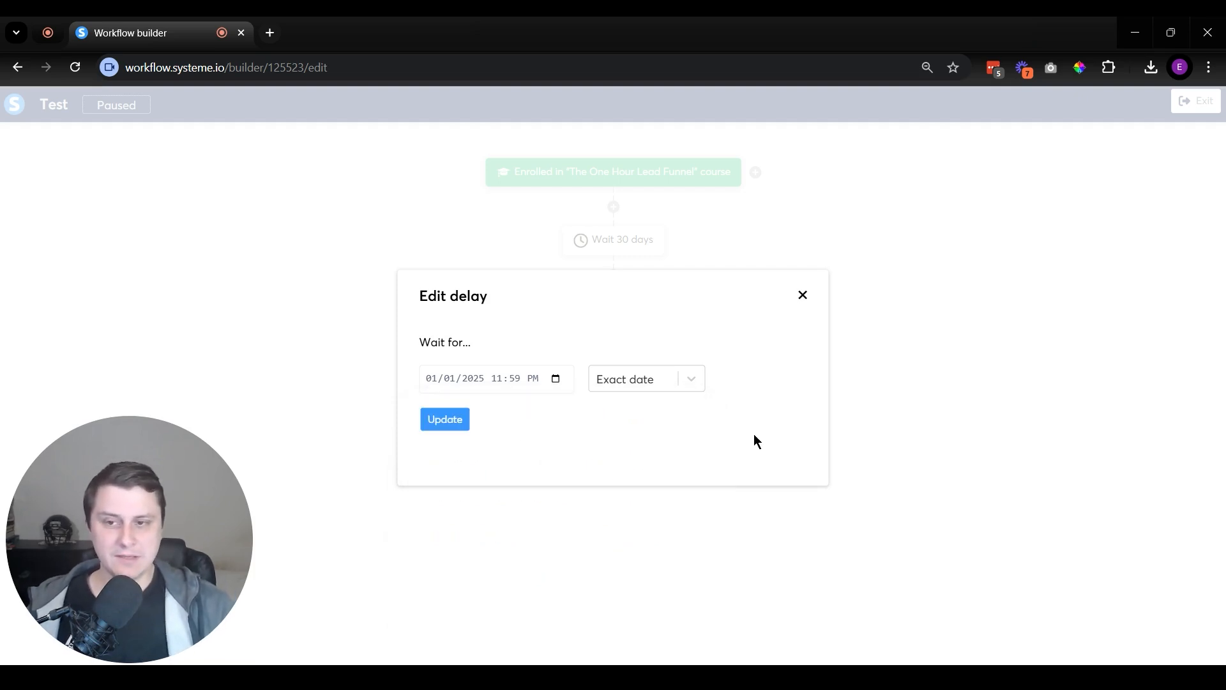
click(446, 420)
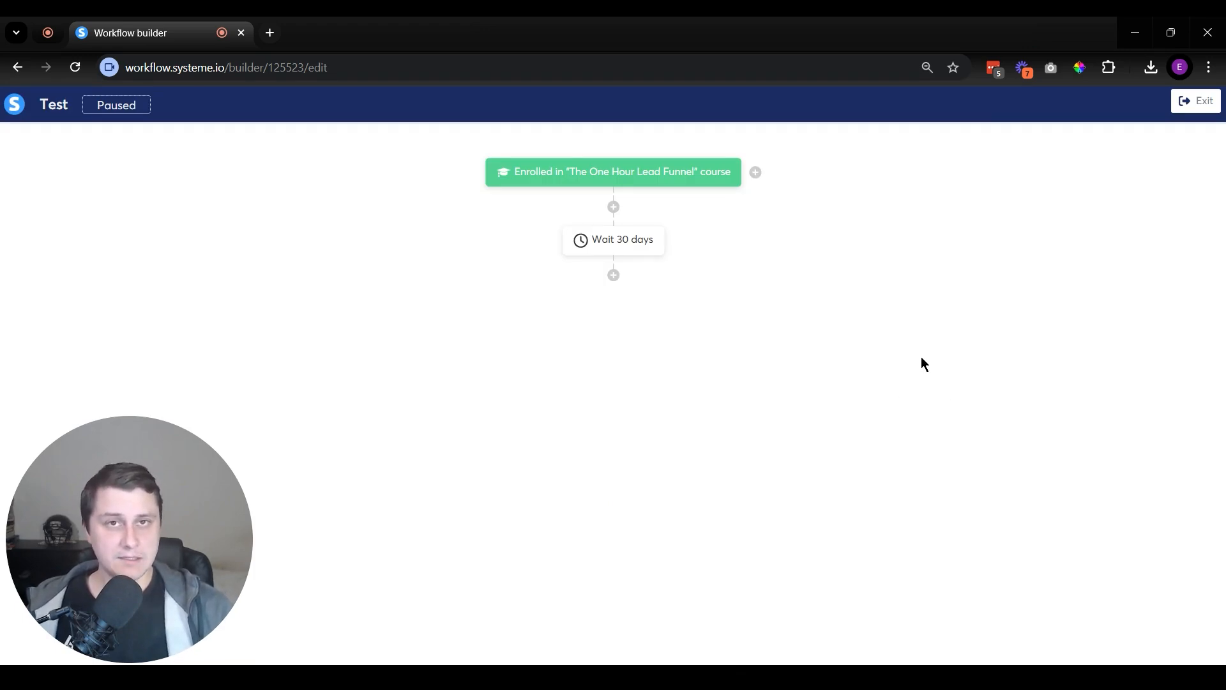
- Start a new action after the 30-day delay and choose Revoke access to a course as its type
click(613, 275)
click(454, 362)
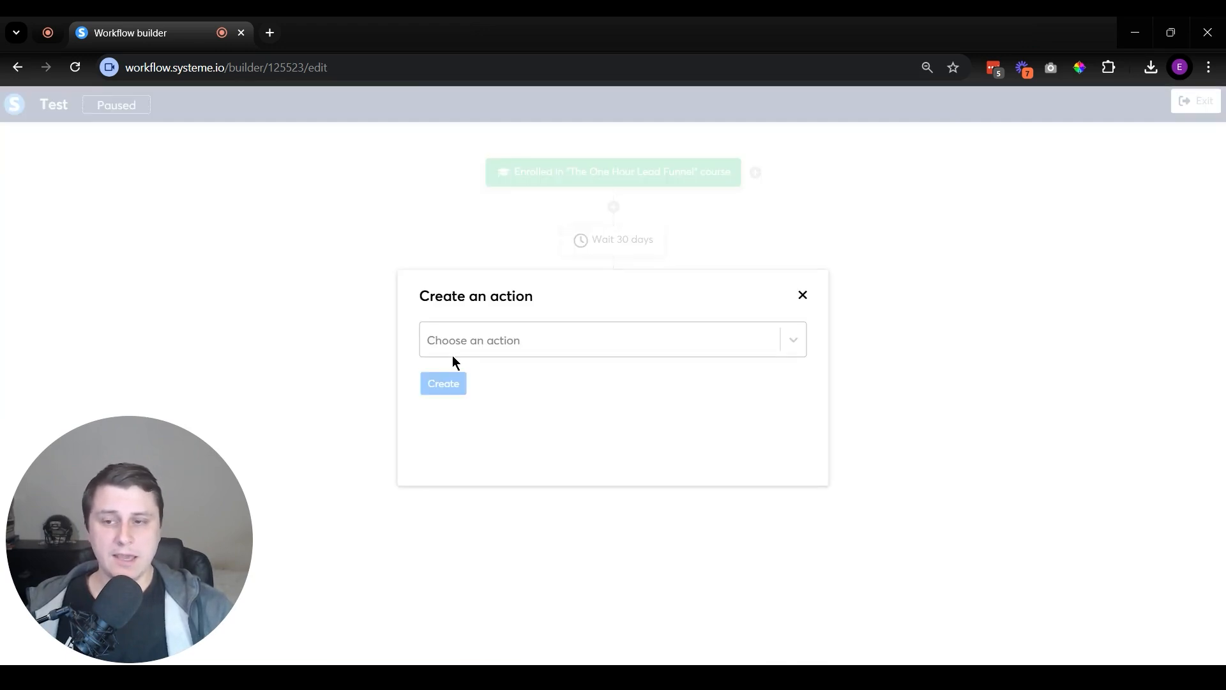
click(492, 339)
scroll(650, 447, down, 3)
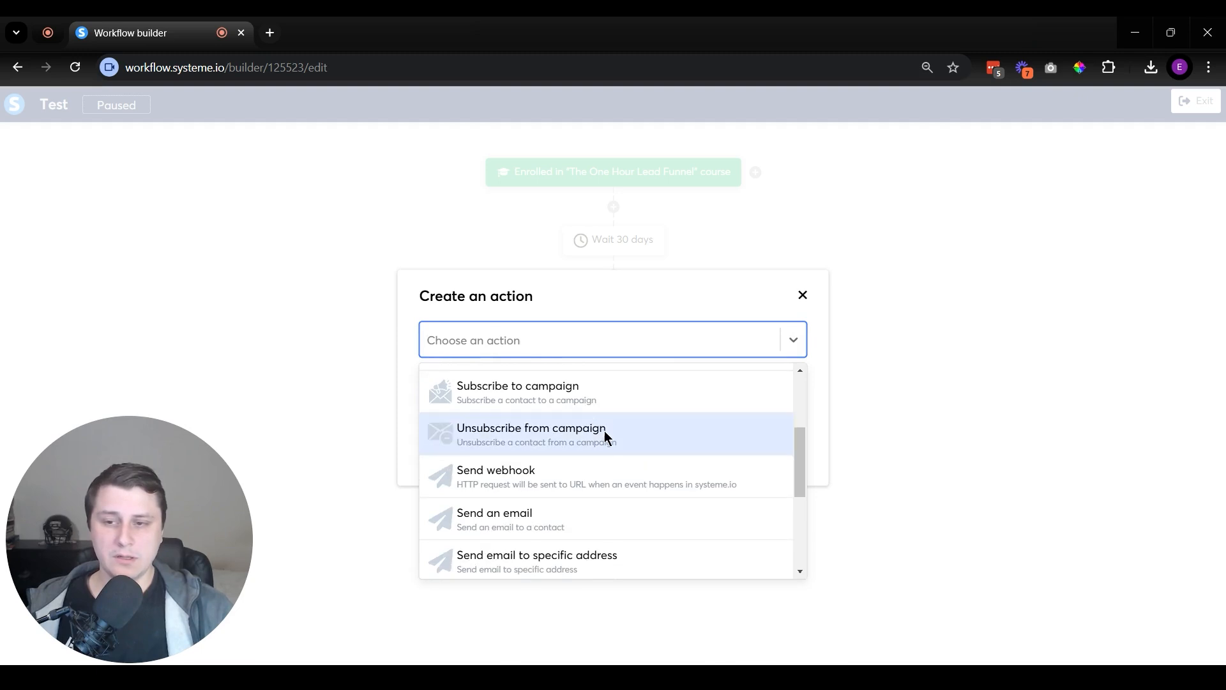
scroll(605, 432, up, 3)
click(596, 517)
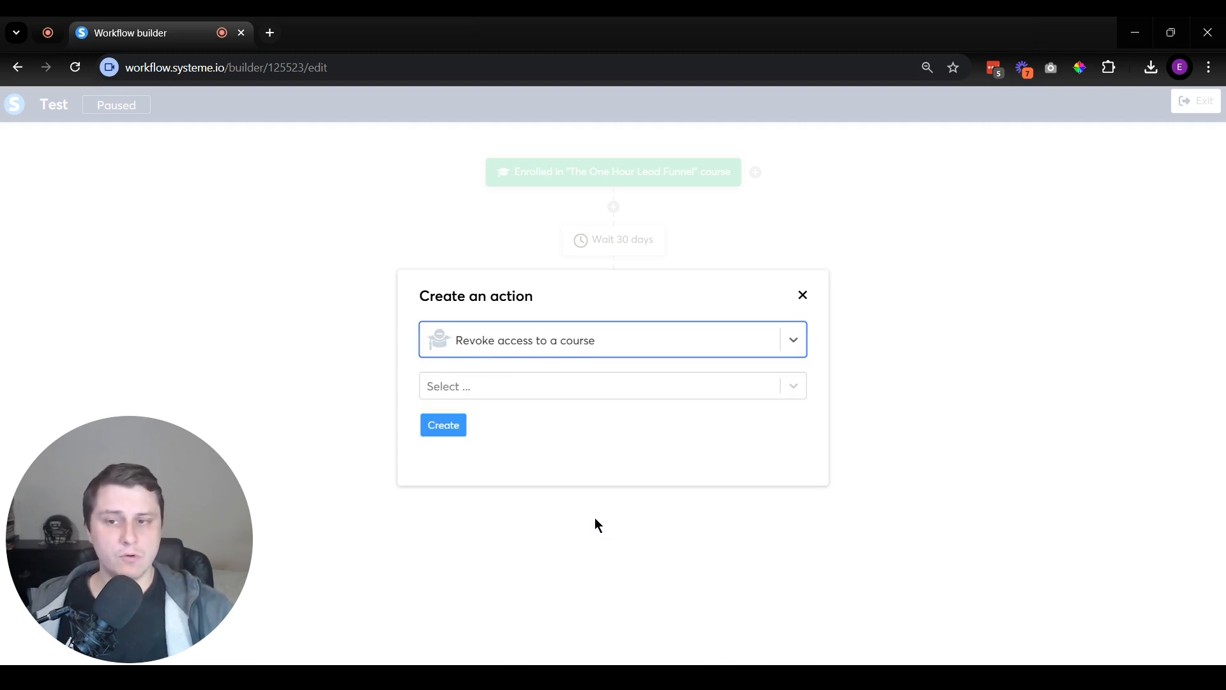
- Select The One Hour Lead Funnel as the course to revoke and create the action
click(534, 382)
scroll(690, 499, down, 10)
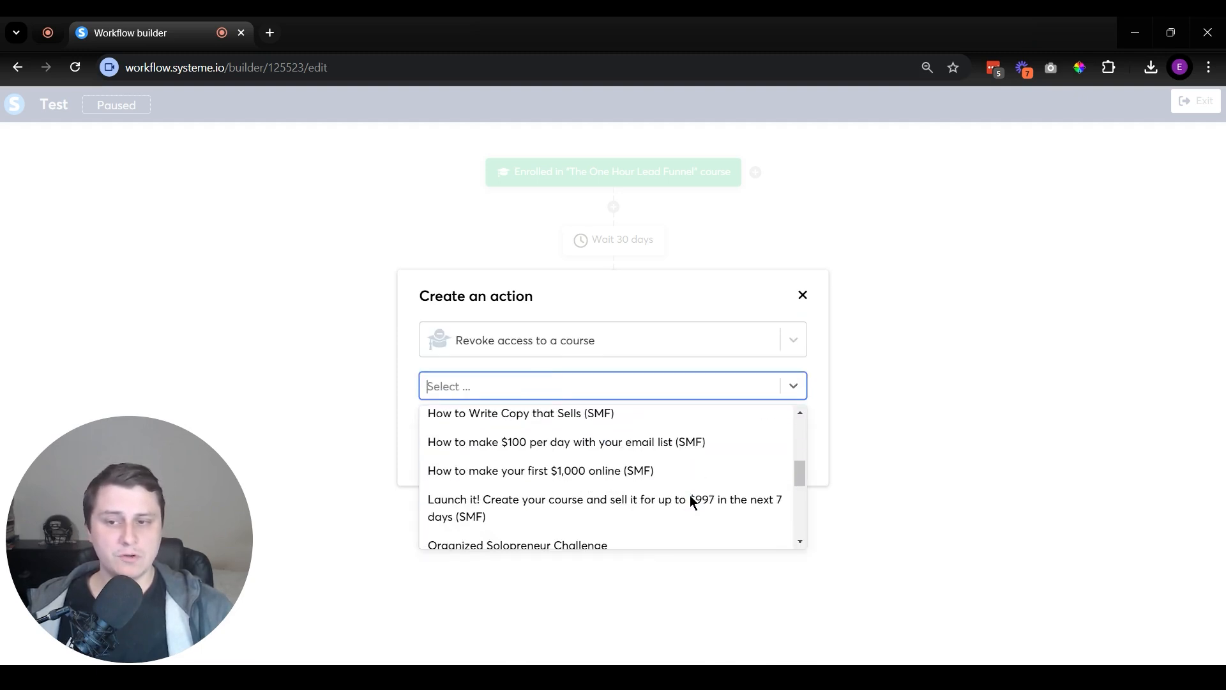
scroll(639, 482, up, 2)
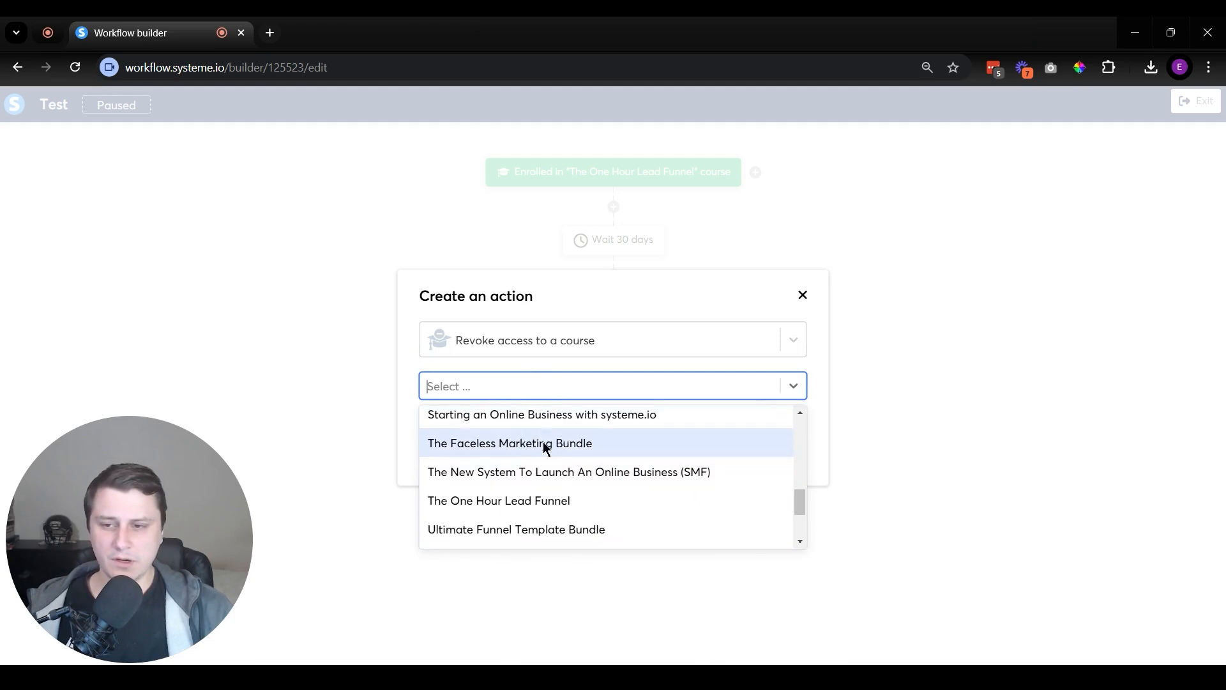
scroll(536, 460, up, 2)
scroll(641, 492, down, 2)
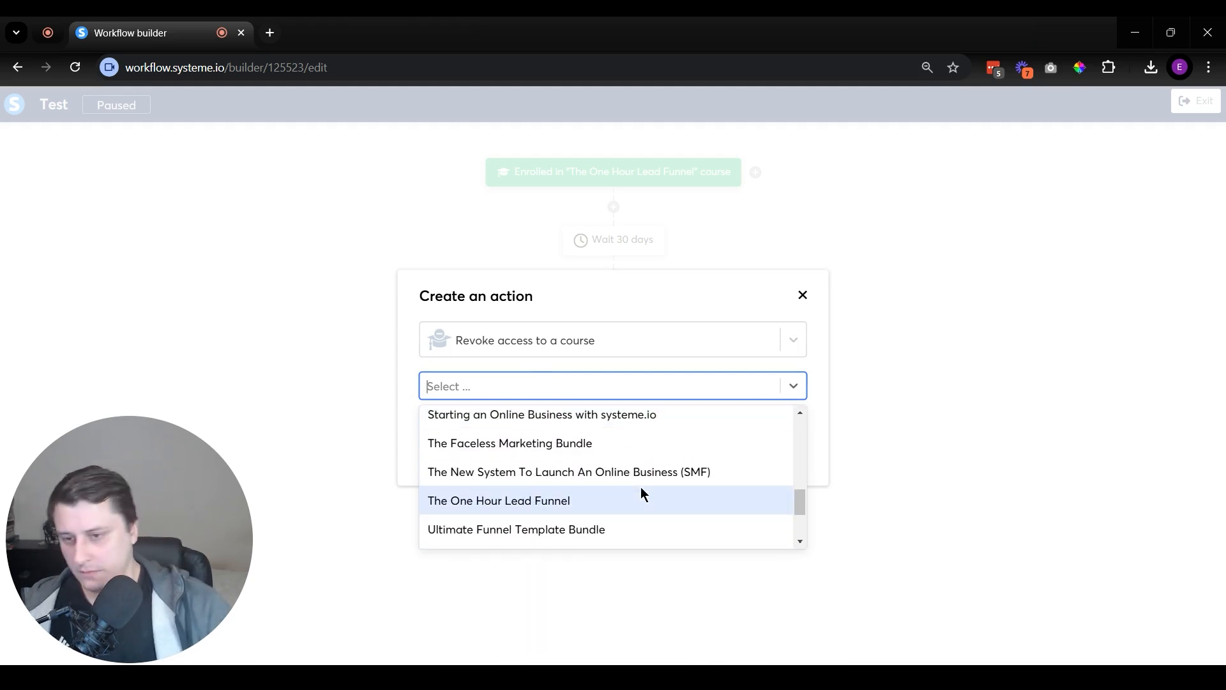
click(642, 488)
click(444, 426)
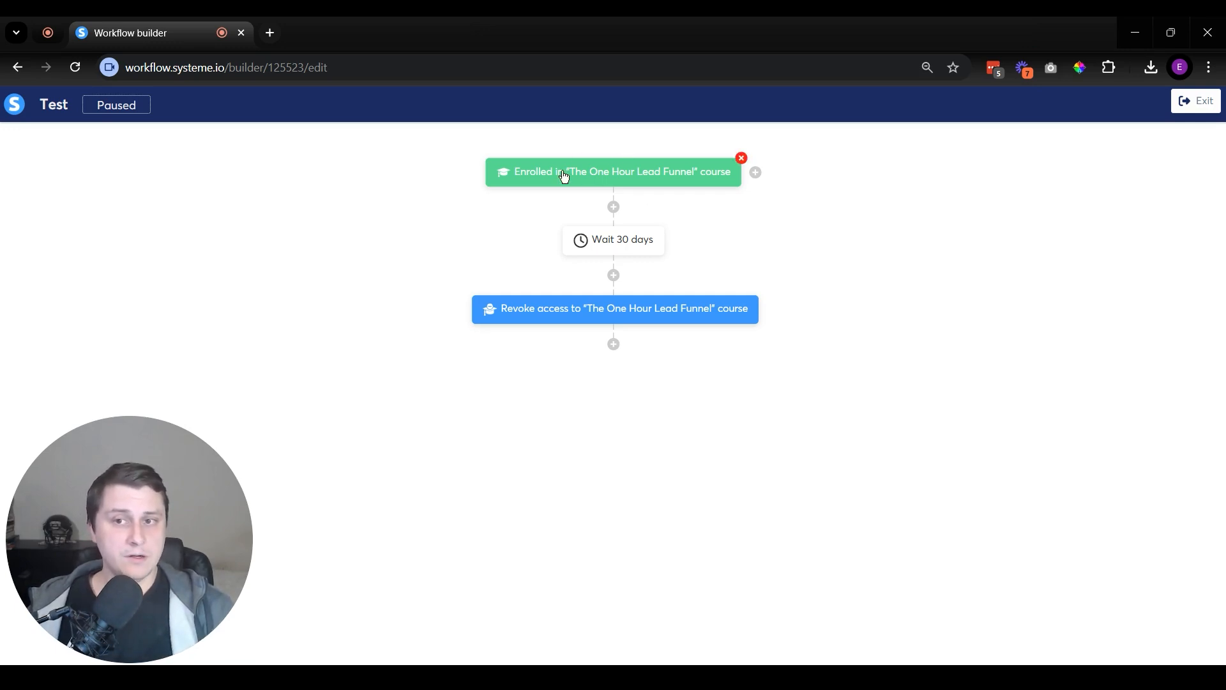
click(612, 275)
click(685, 332)
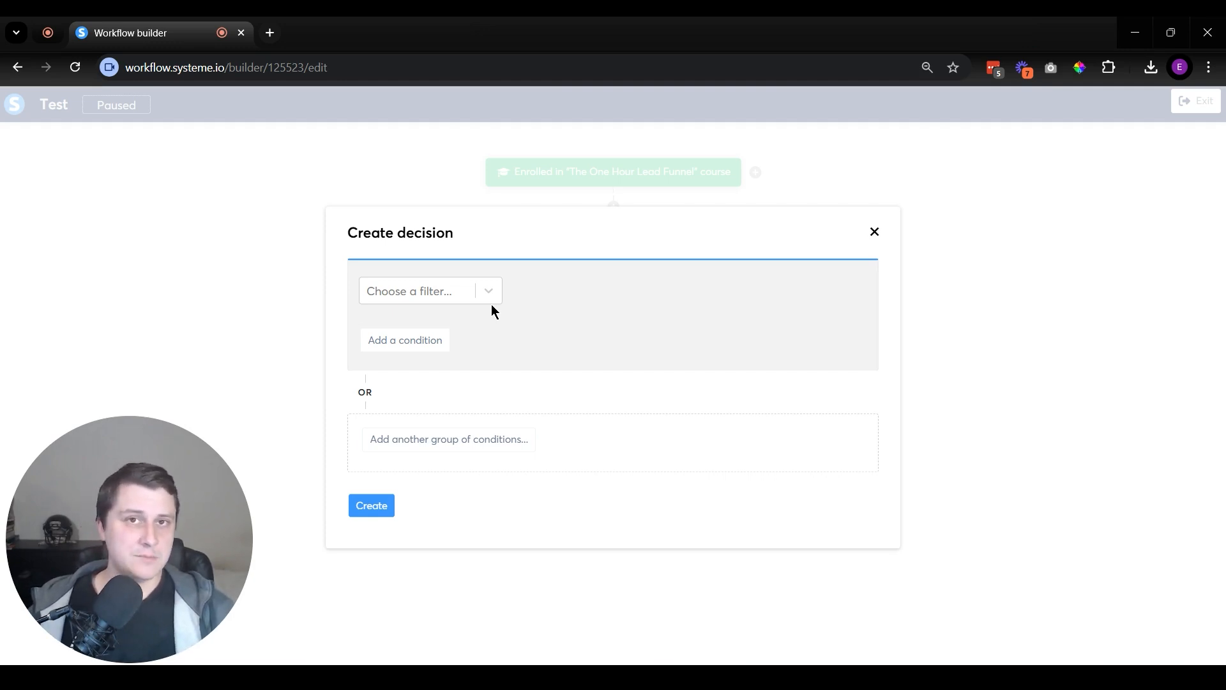
click(875, 231)
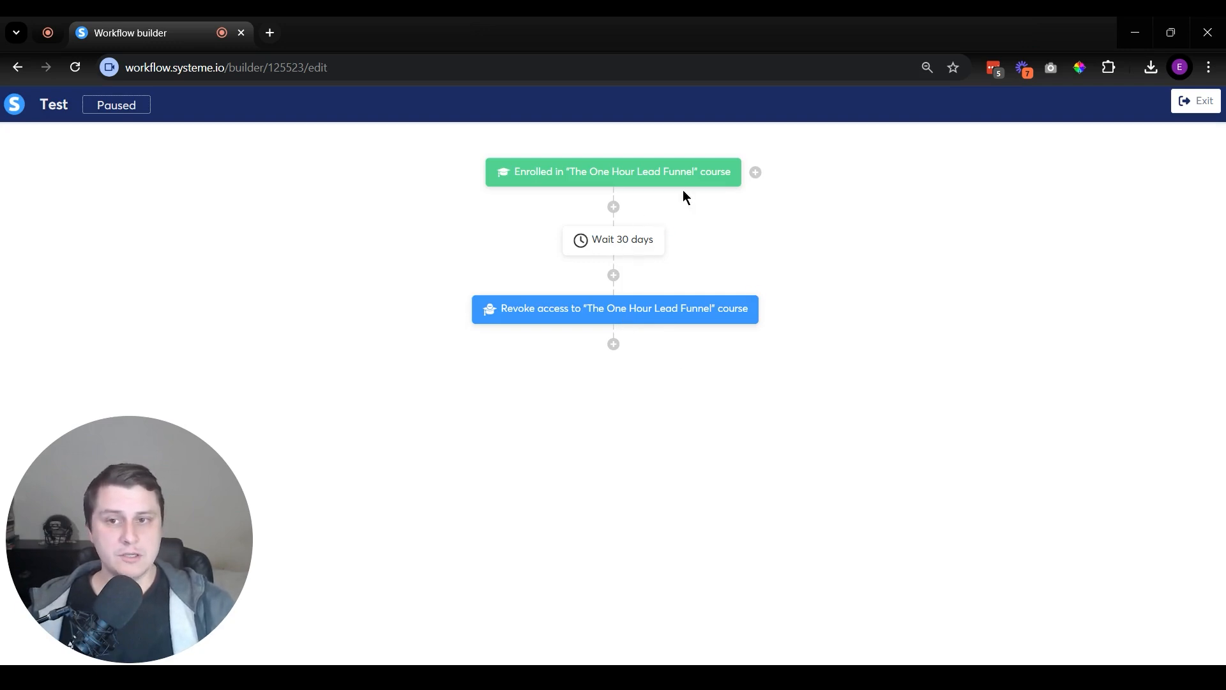
click(663, 181)
click(541, 393)
click(542, 392)
click(546, 332)
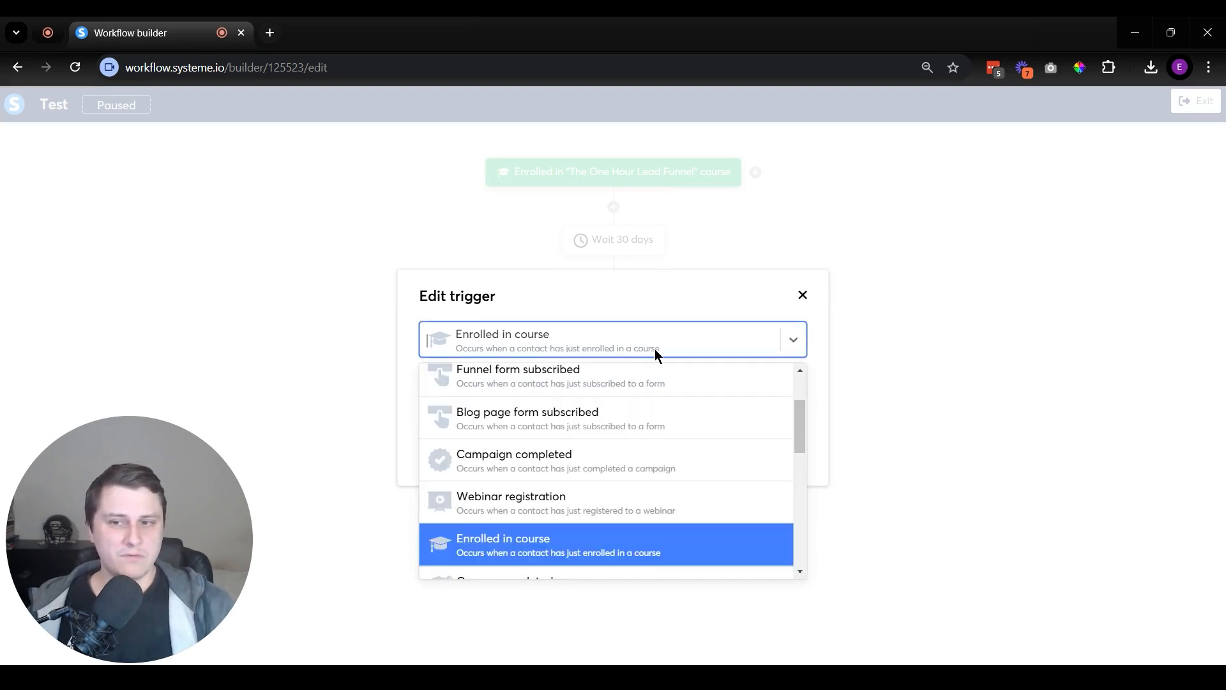
click(802, 295)
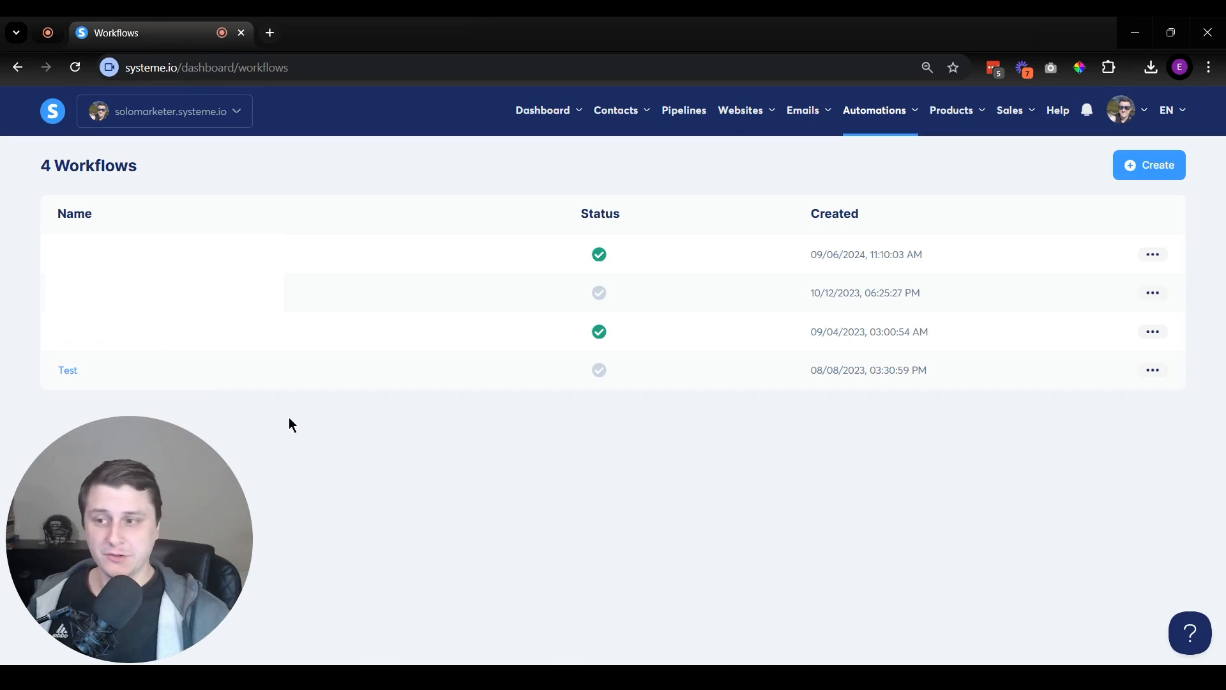
- Activate the Test workflow from the workflows list and confirm the activation
mouse_move(601, 376)
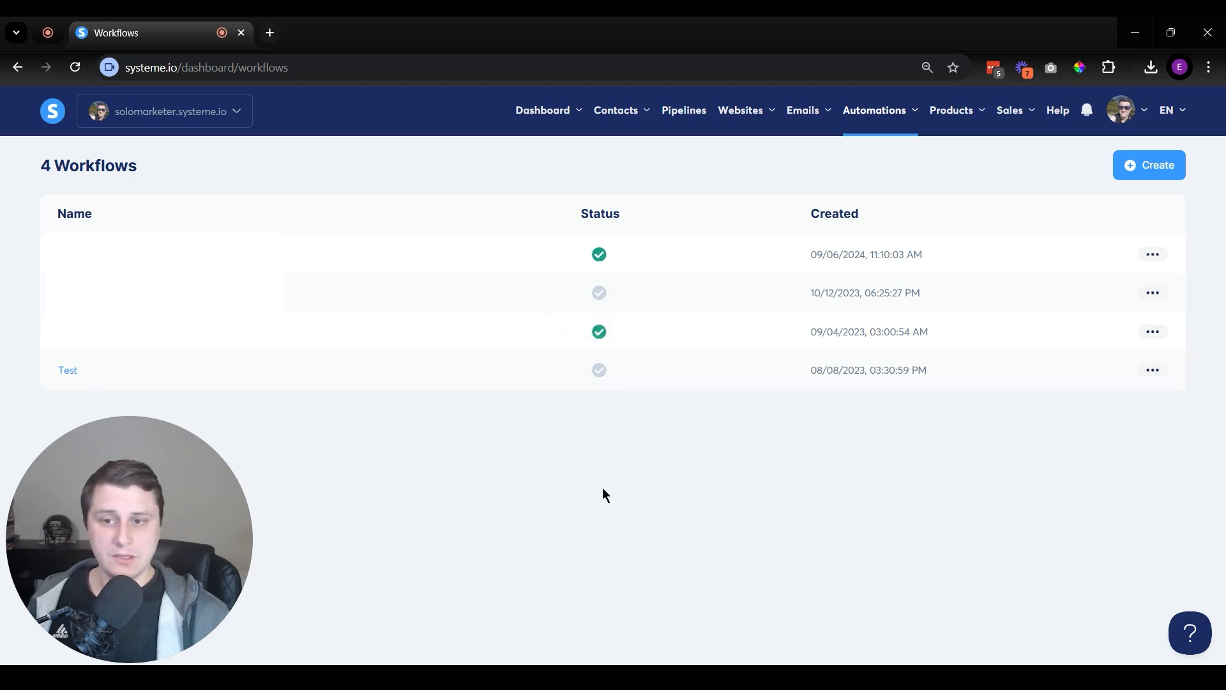
click(1153, 371)
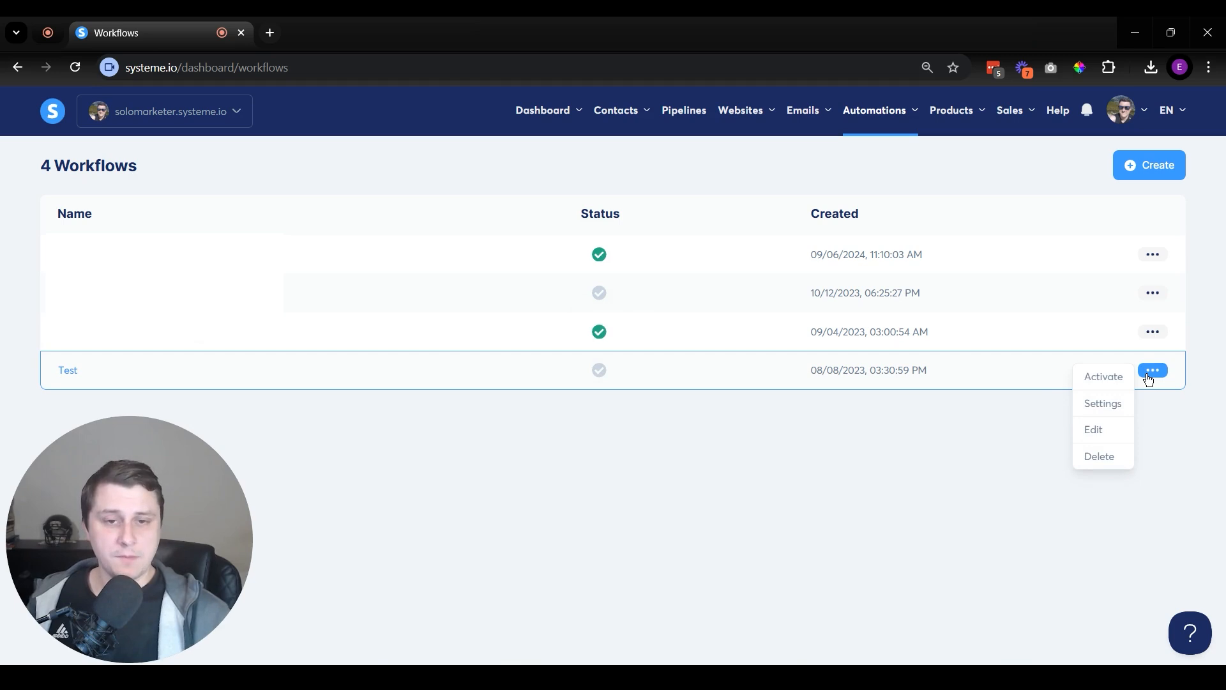
click(931, 377)
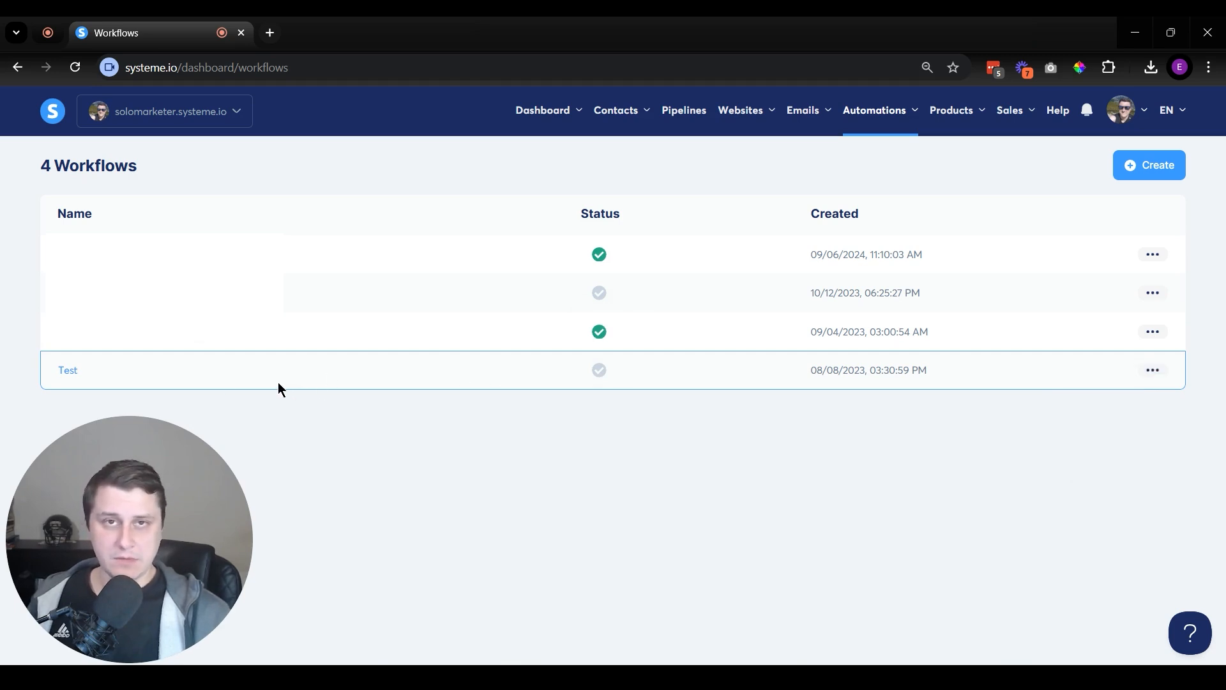
click(1153, 371)
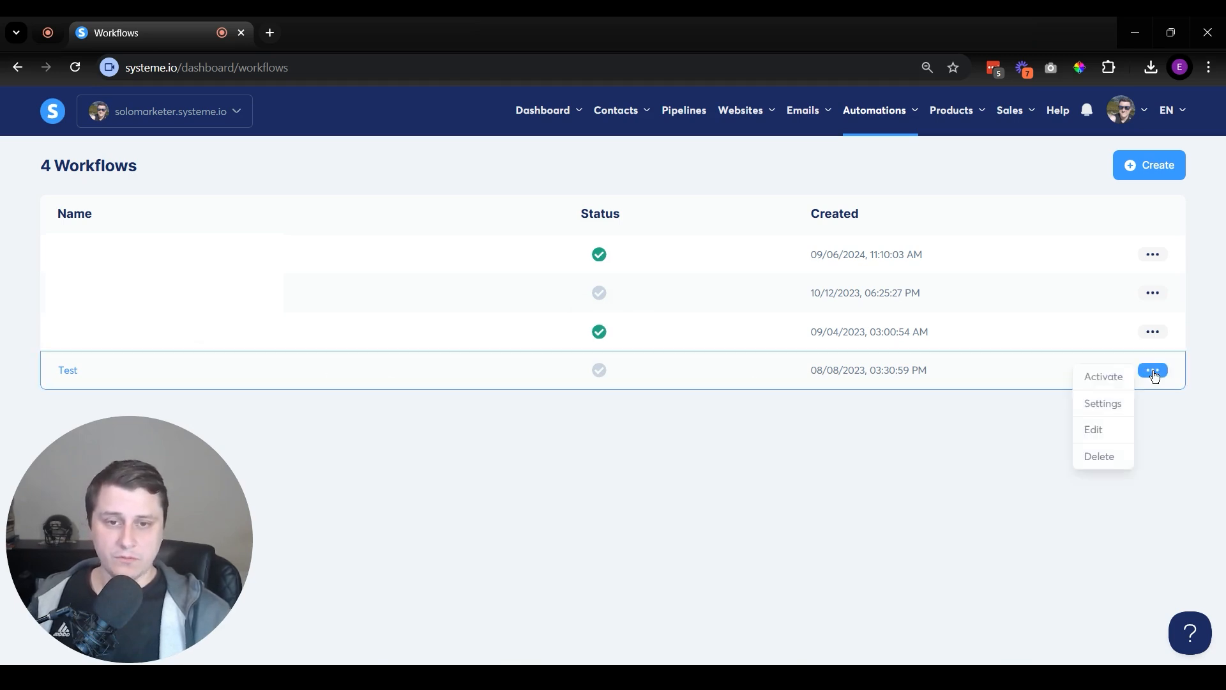
click(1103, 377)
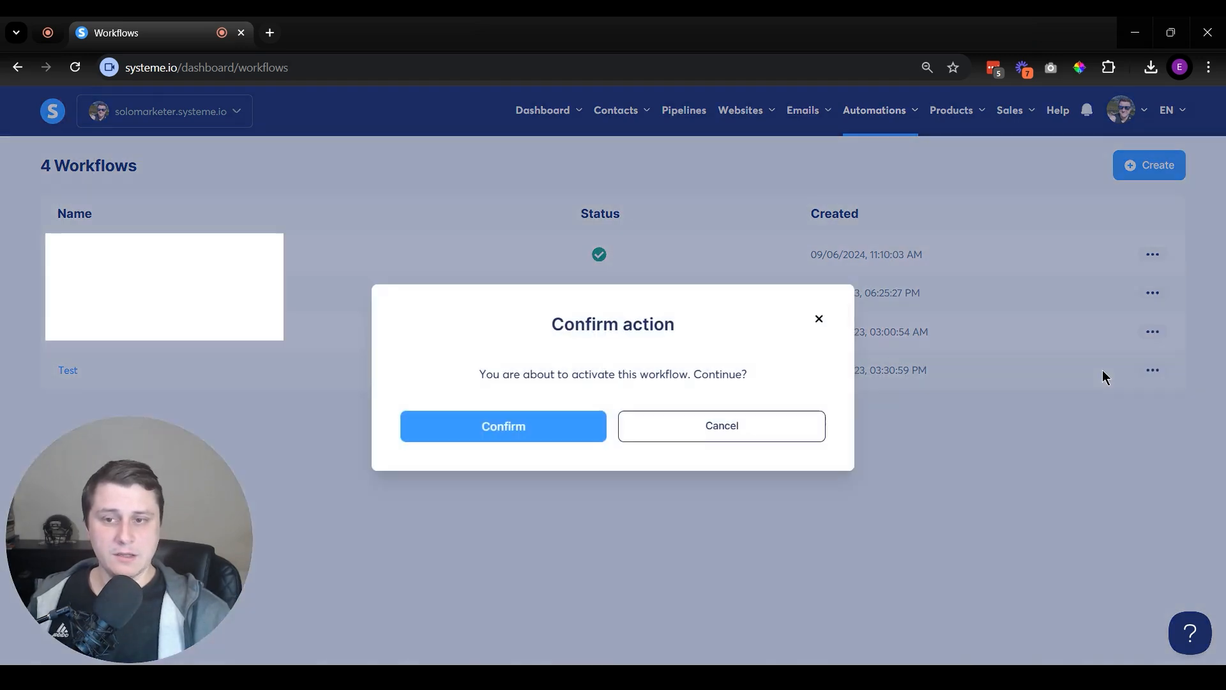
click(524, 433)
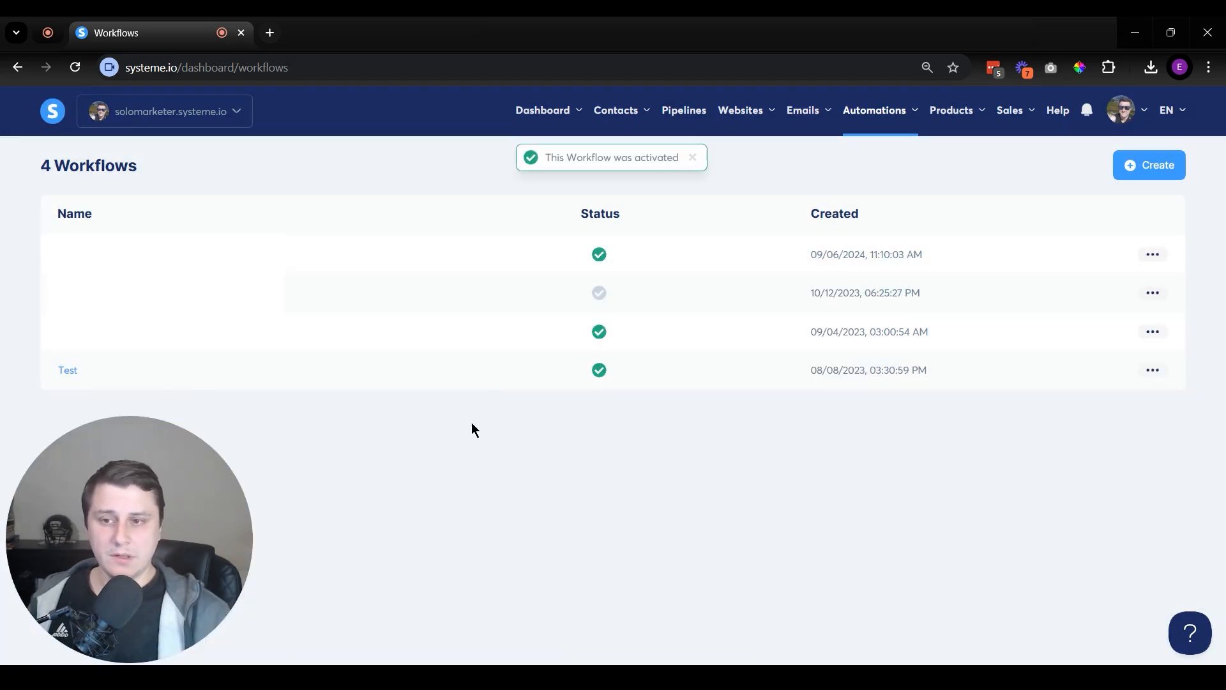